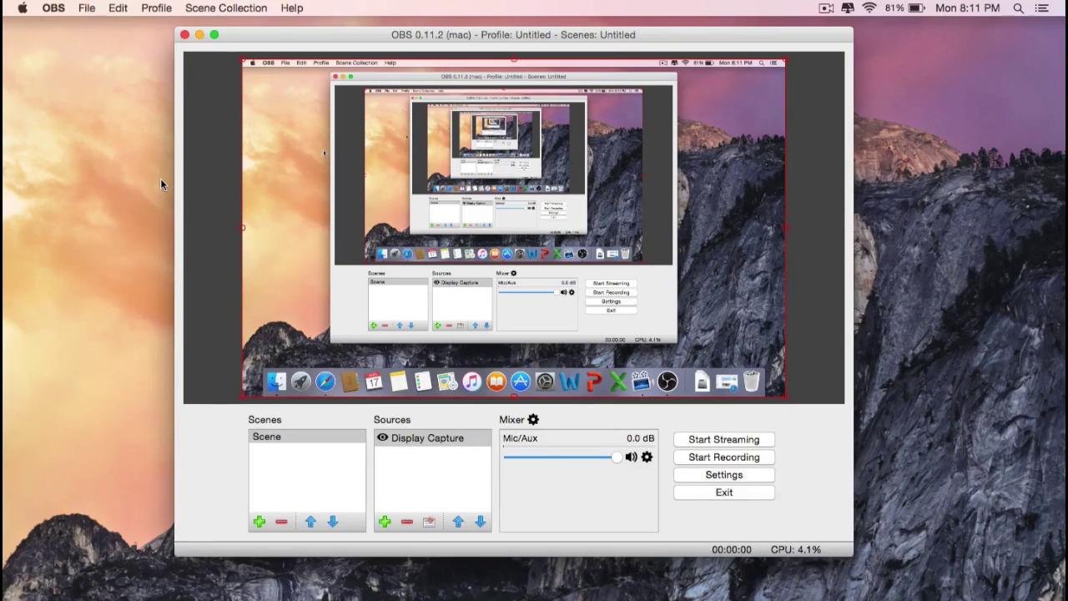
Add an image source named 'Overlay' that loads Blue Twitch Overlay.png
{"action": "left_click", "coordinate": [202, 368]}
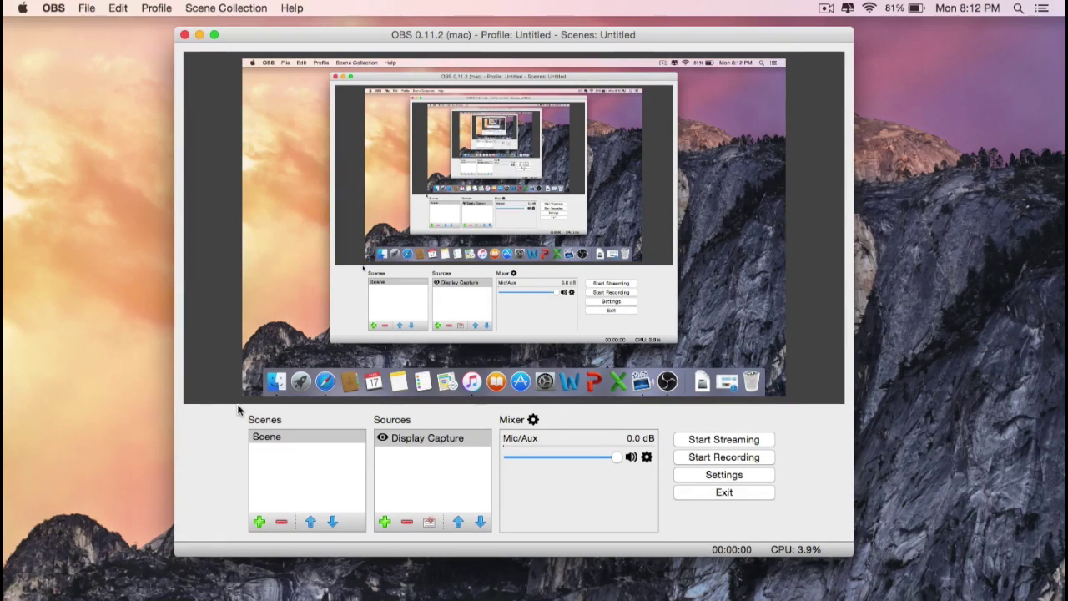
{"action": "left_click", "coordinate": [384, 521]}
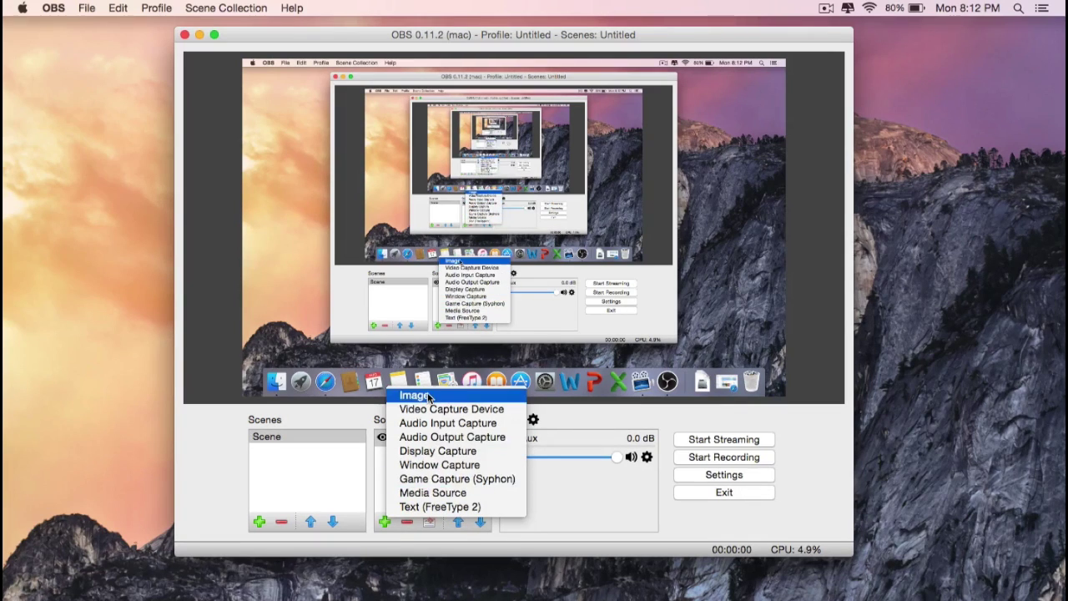
{"action": "left_click", "coordinate": [447, 391]}
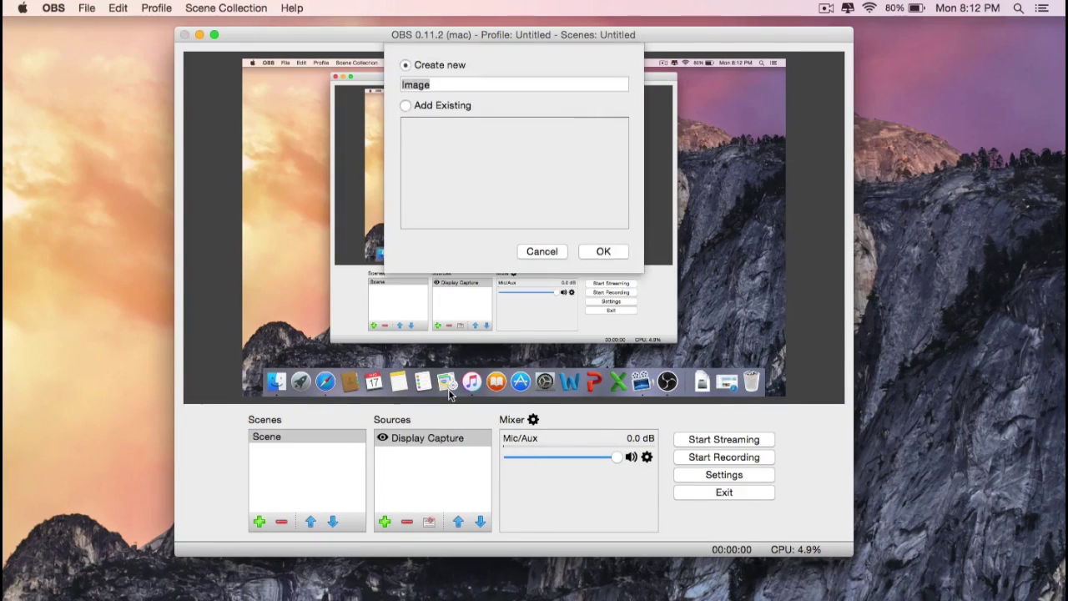
{"action": "type", "text": "Overlay"}
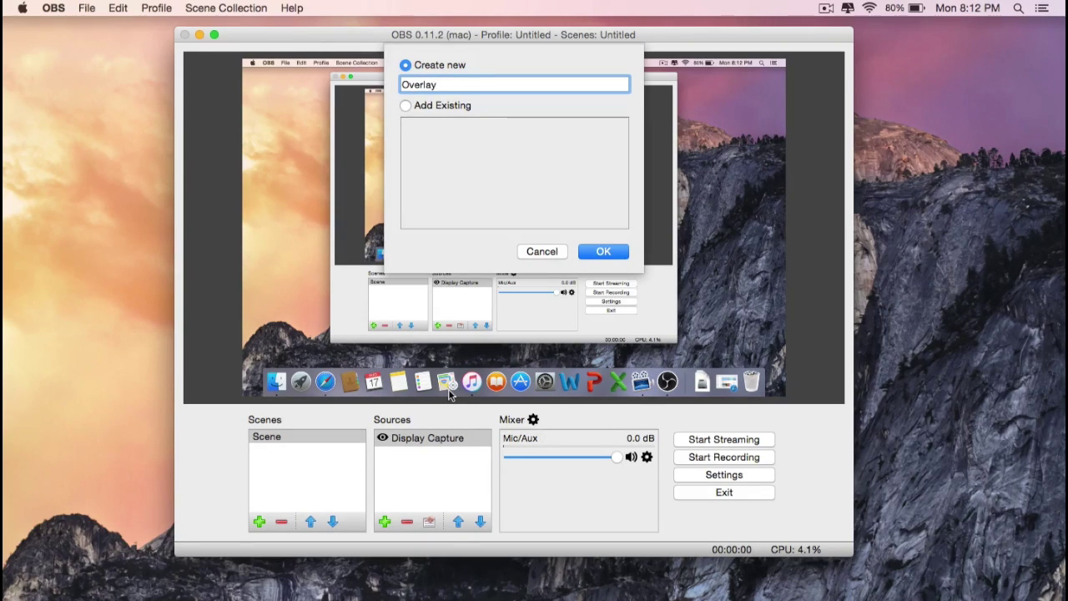
{"action": "left_click", "coordinate": [611, 252]}
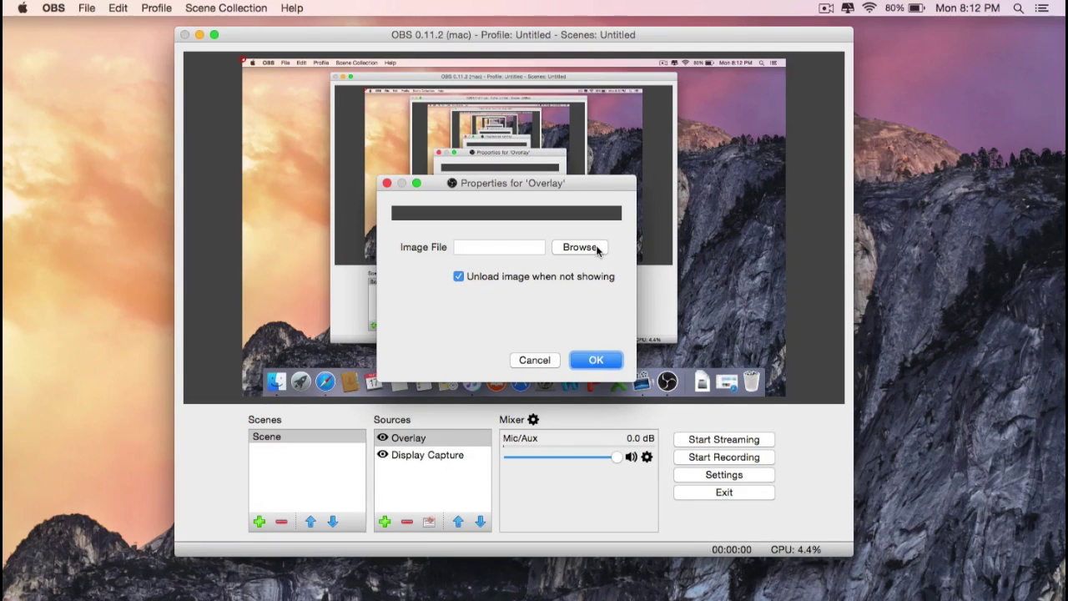
{"action": "left_click", "coordinate": [580, 247]}
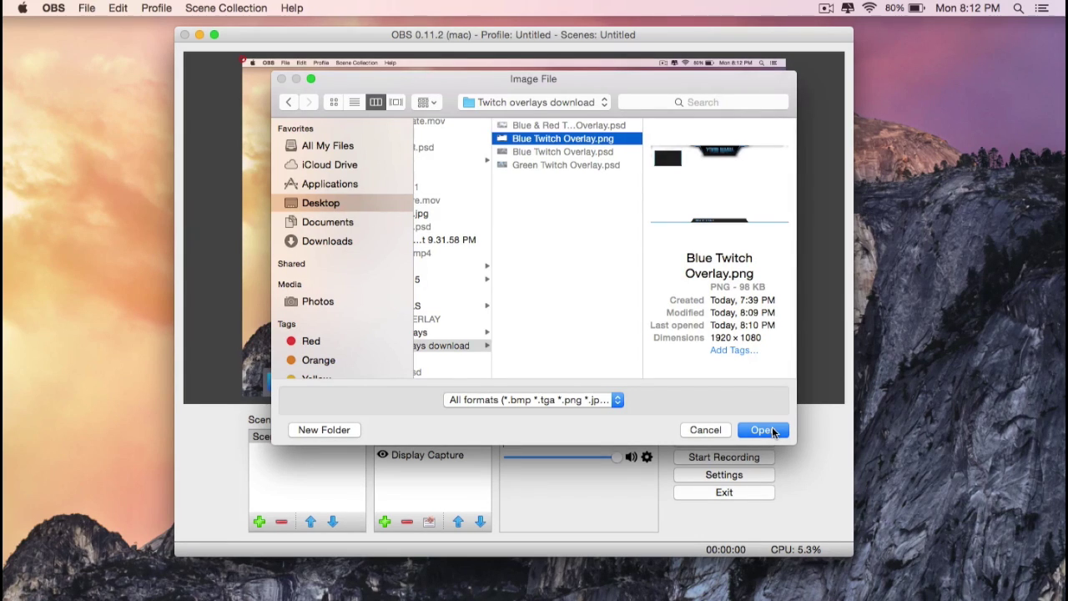
{"action": "left_click", "coordinate": [764, 430]}
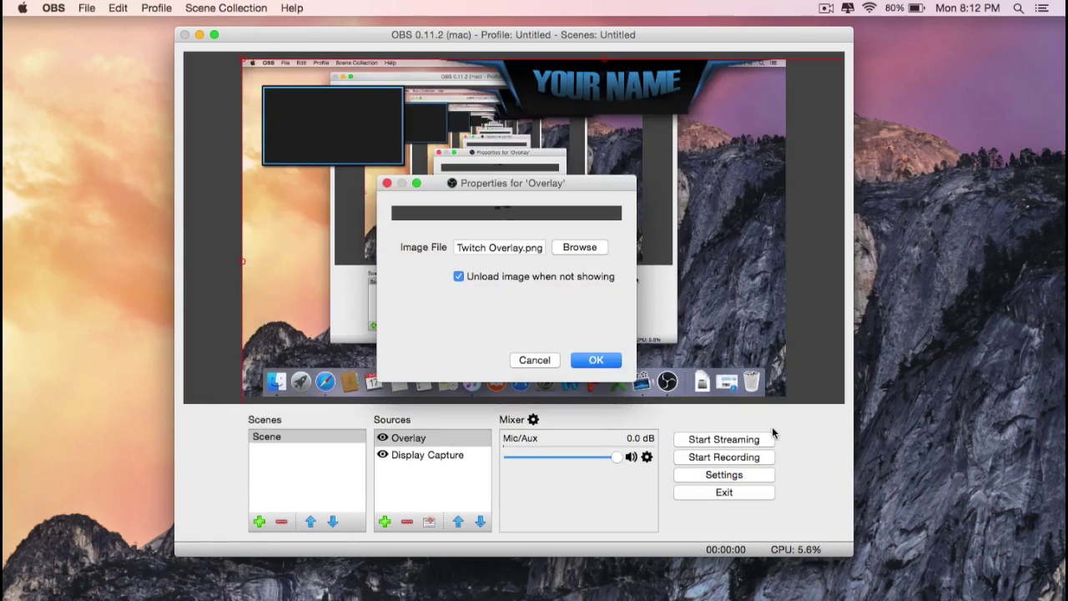
{"action": "left_click", "coordinate": [599, 361]}
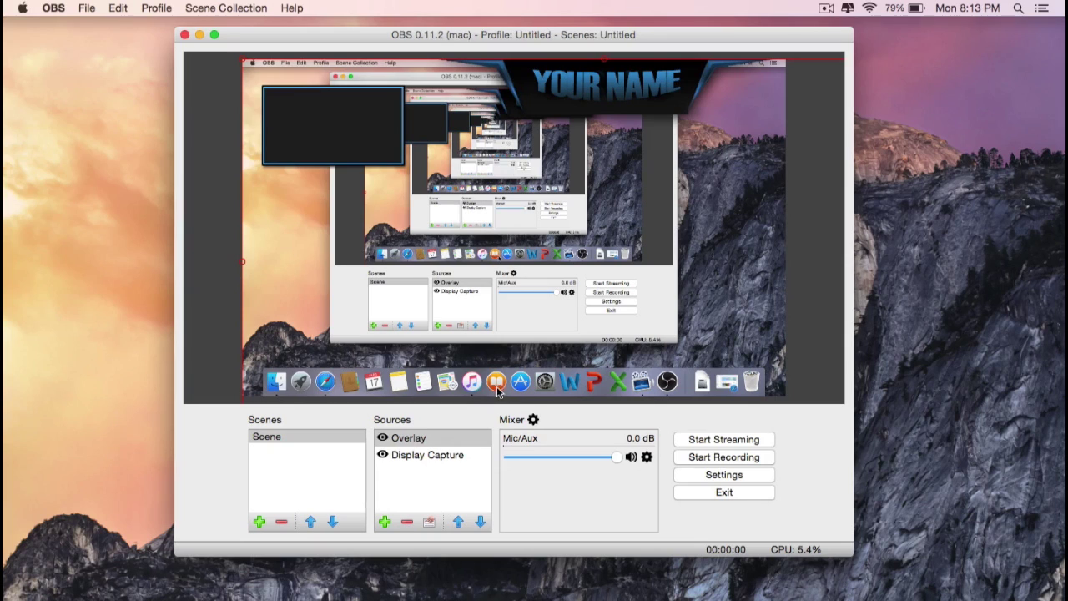
Set the Overlay's bounding box type to Stretch to bounds at 1920×1080 in Edit Transform
{"action": "right_click", "coordinate": [442, 434]}
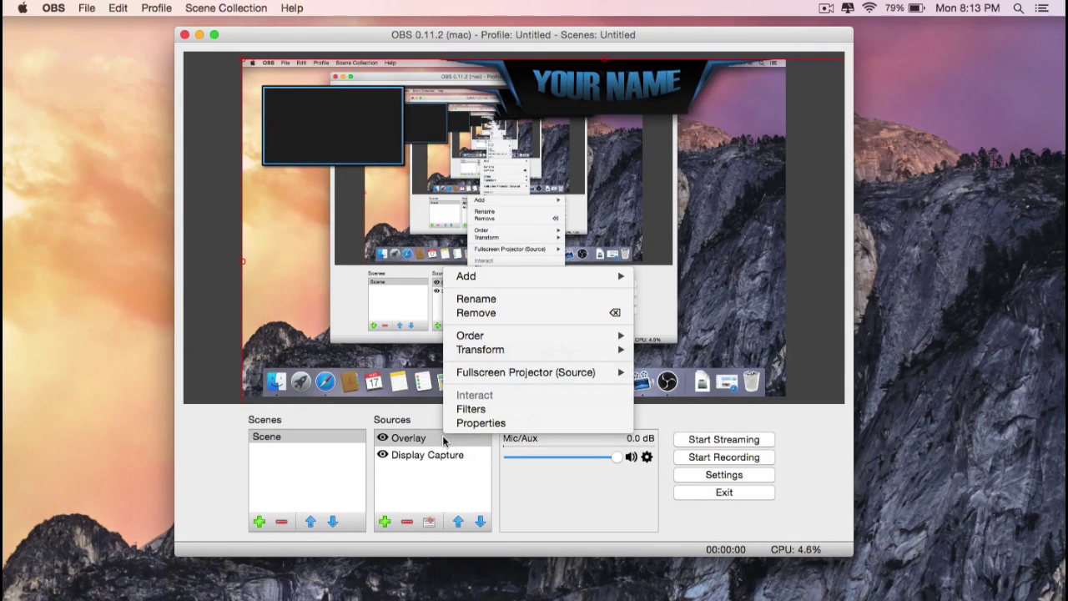
{"action": "mouse_move", "coordinate": [503, 352]}
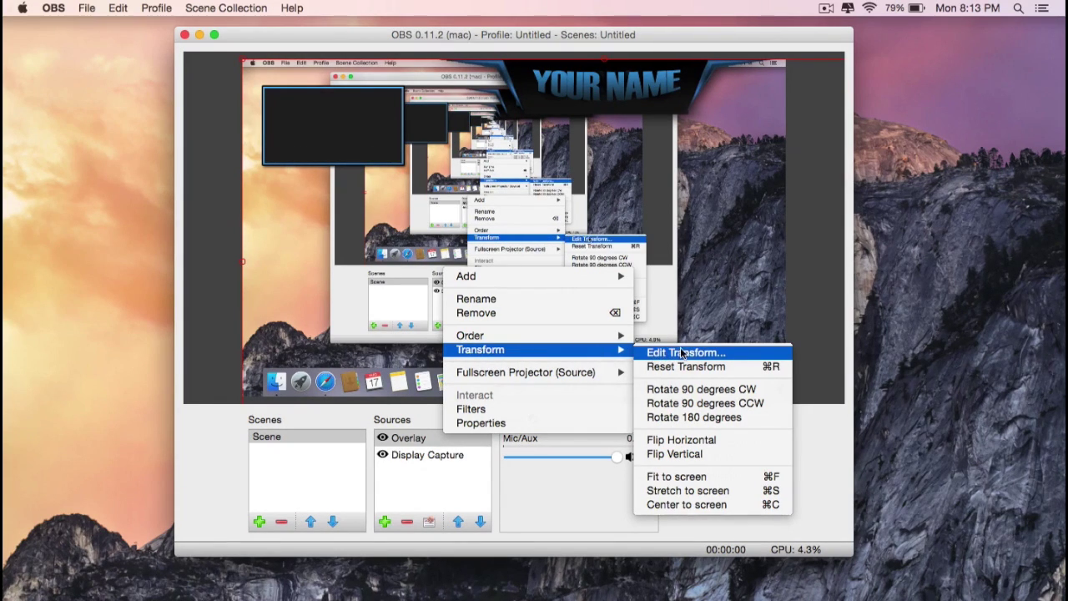
{"action": "left_click", "coordinate": [739, 355]}
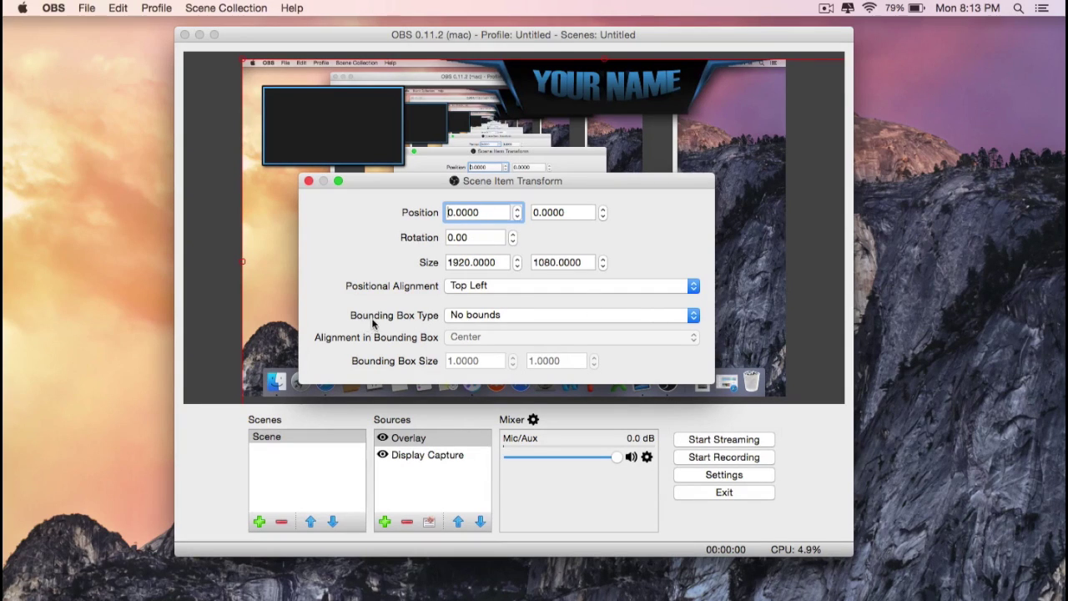
{"action": "left_click", "coordinate": [481, 316]}
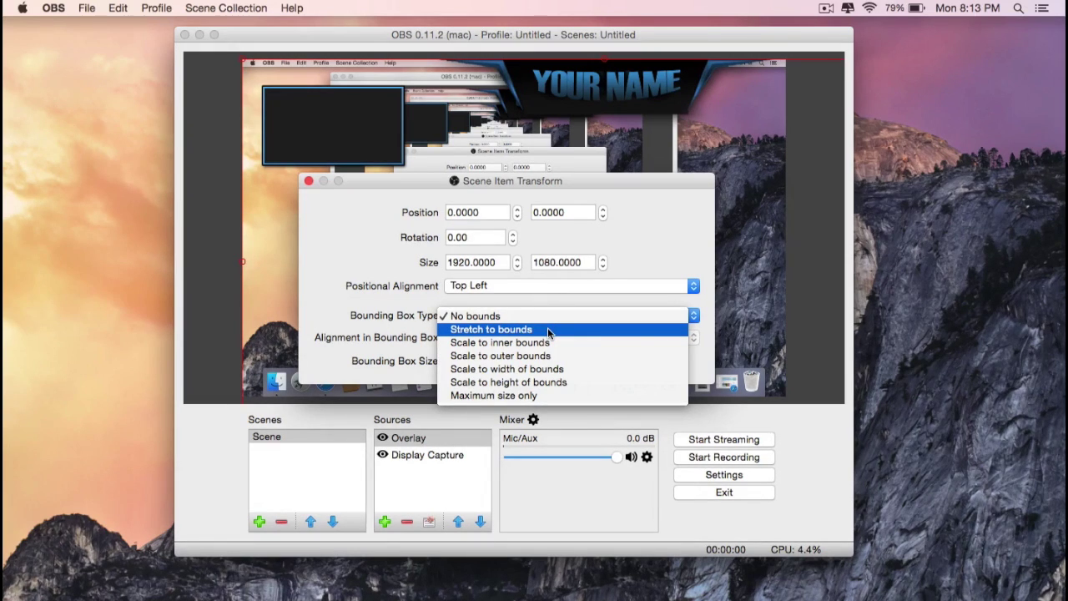
{"action": "left_click", "coordinate": [547, 328]}
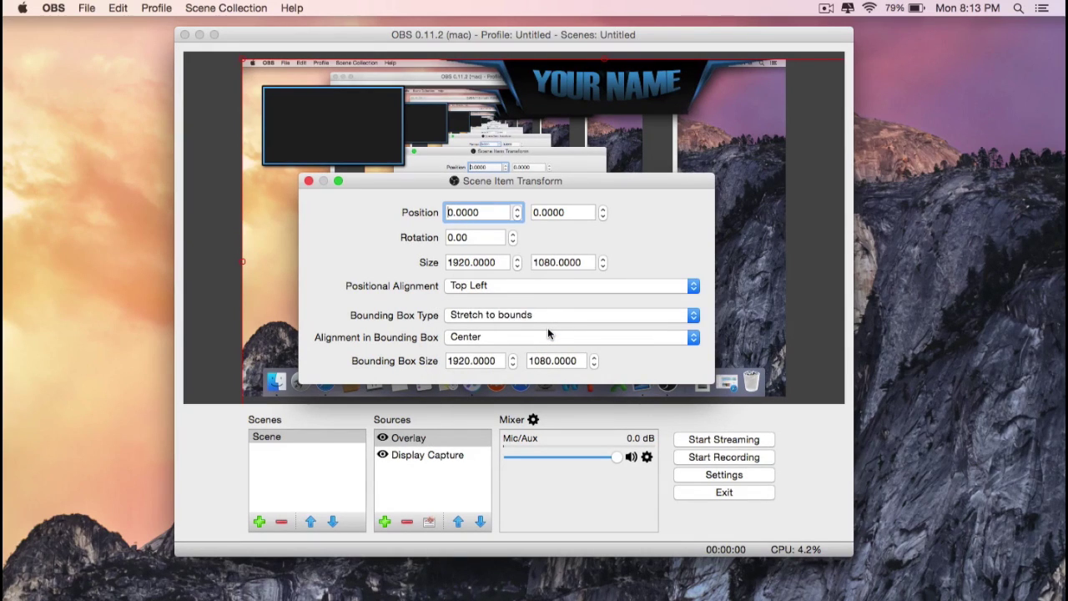
{"action": "left_click", "coordinate": [309, 181]}
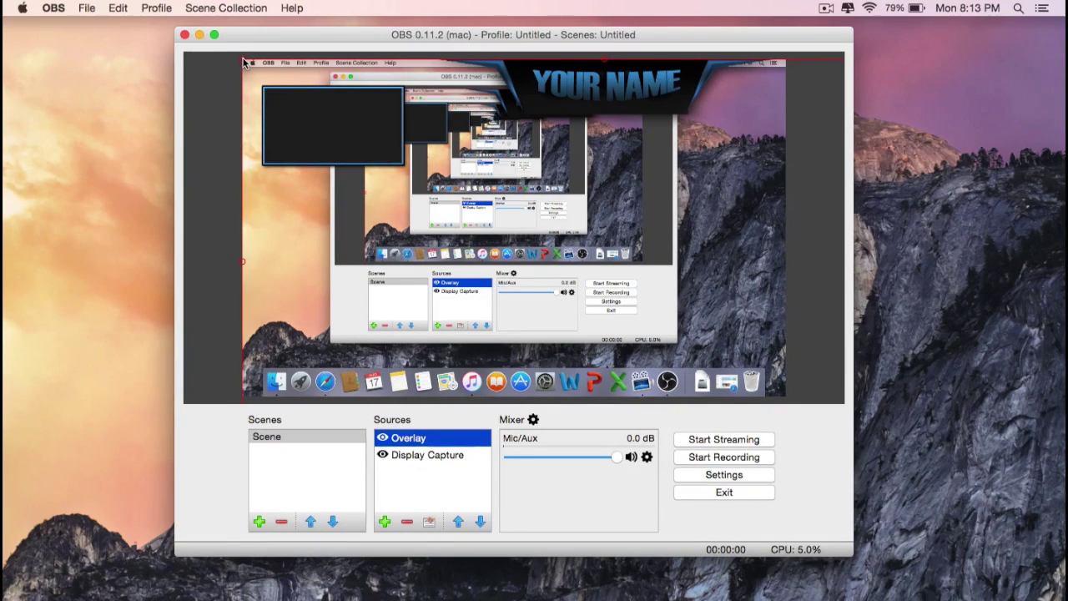
Drag the Overlay's corner and edge handles until the YOUR NAME overlay fills the canvas, then deselect it
{"action": "left_click_drag", "start_coordinate": [243, 63], "coordinate": [400, 98]}
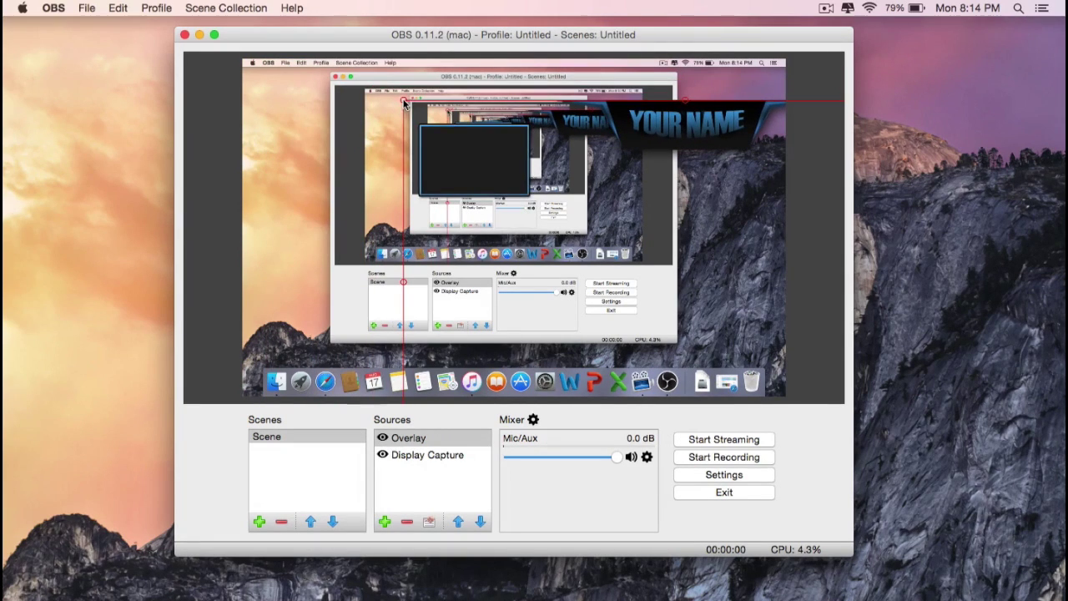
{"action": "left_click_drag", "start_coordinate": [574, 186], "coordinate": [423, 153]}
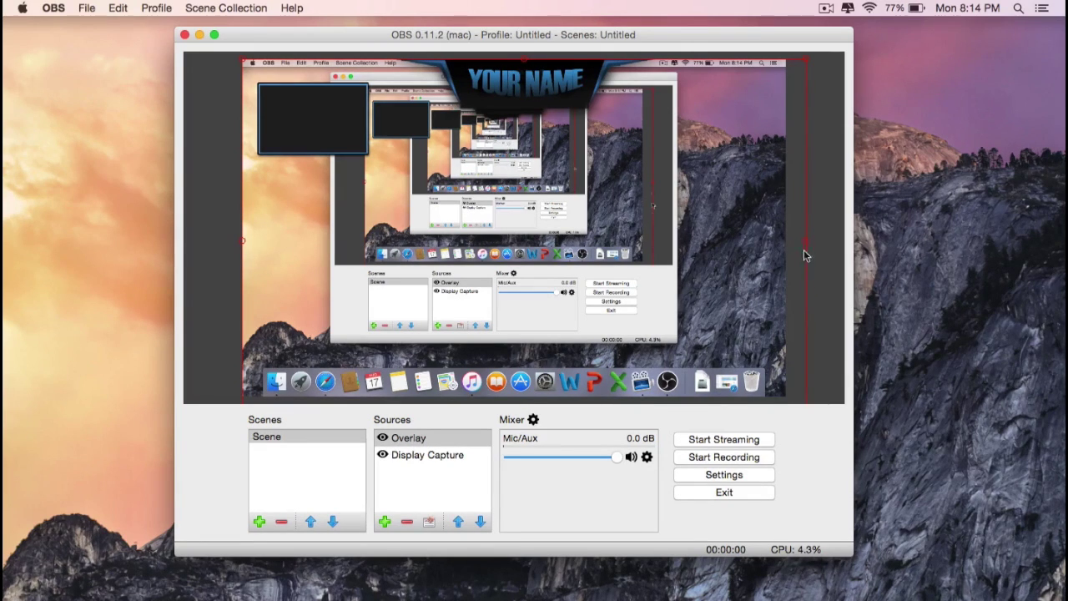
{"action": "left_click_drag", "start_coordinate": [808, 243], "coordinate": [789, 243]}
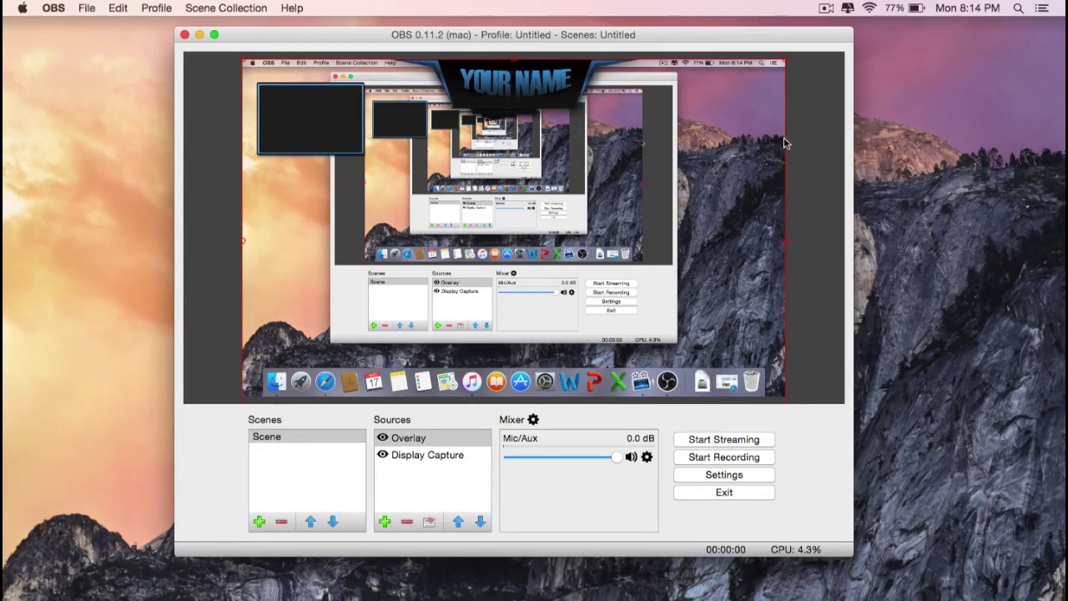
{"action": "left_click_drag", "start_coordinate": [786, 63], "coordinate": [762, 81]}
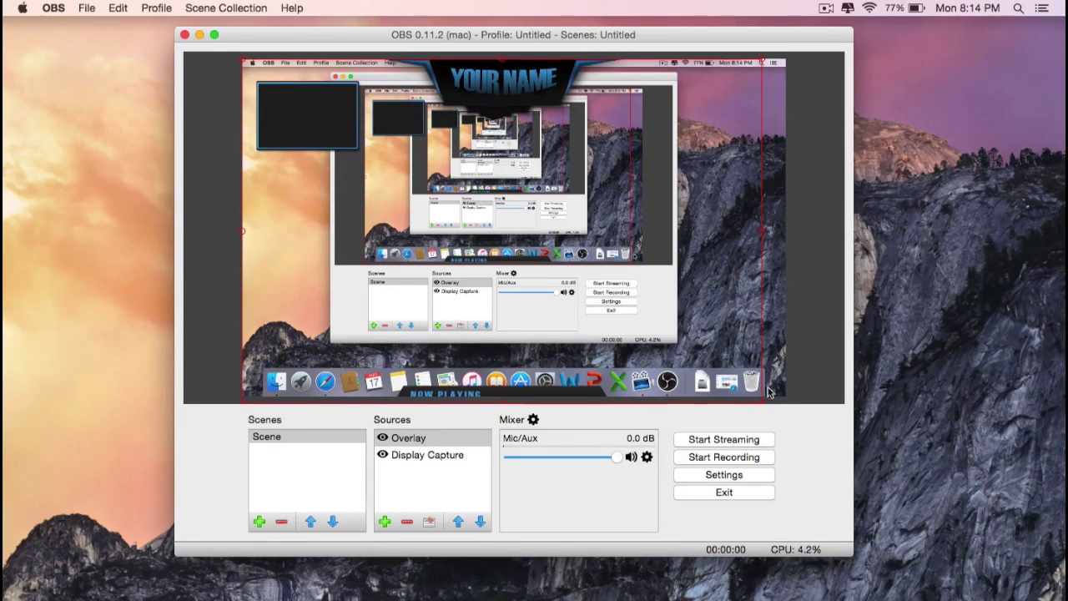
{"action": "left_click_drag", "start_coordinate": [762, 407], "coordinate": [783, 397]}
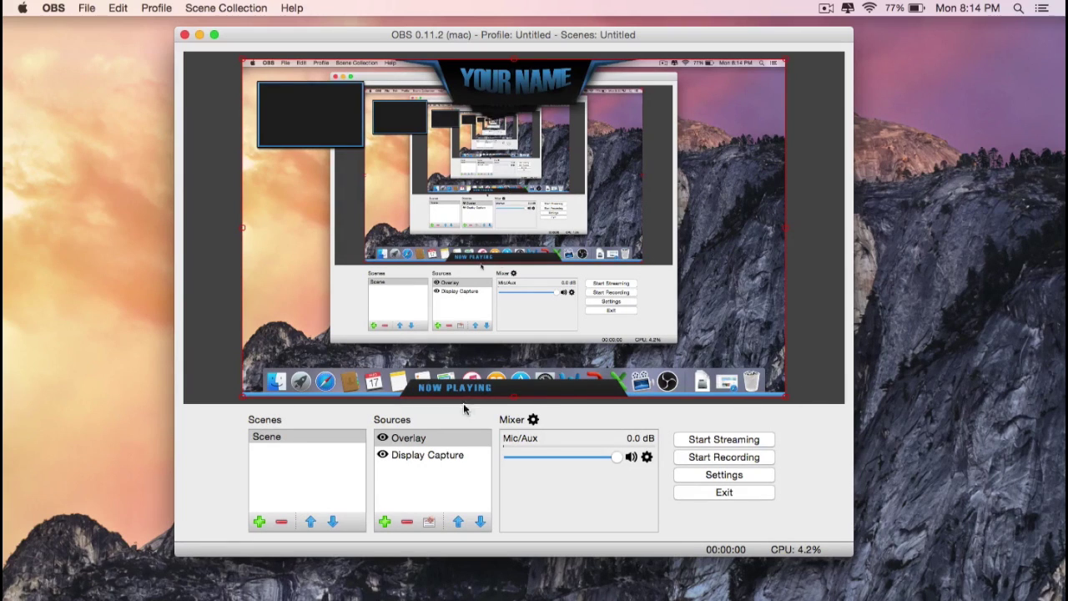
{"action": "left_click", "coordinate": [394, 499]}
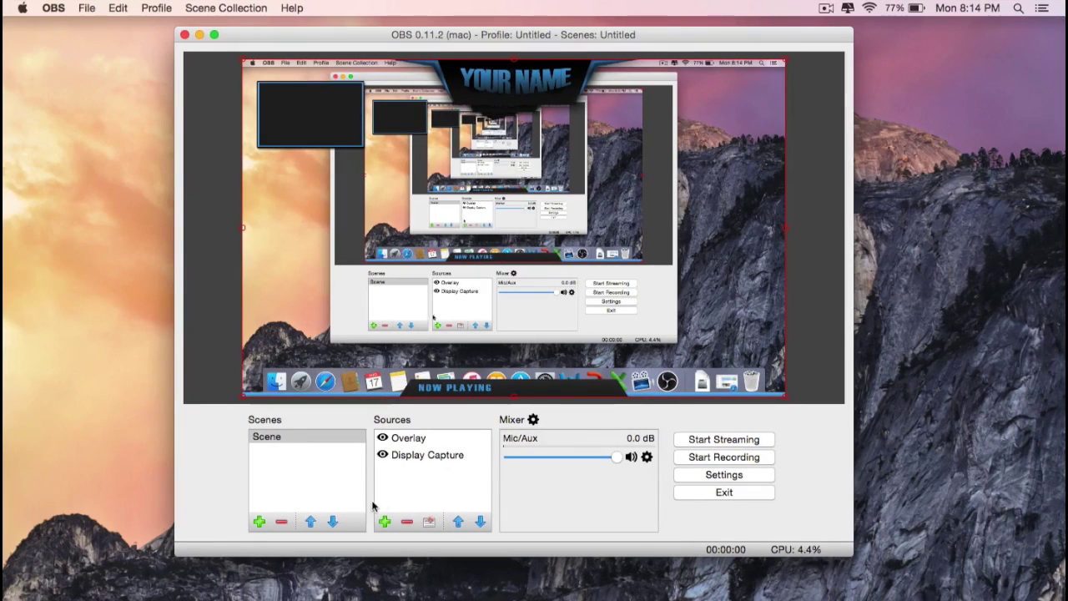
Add a Video Capture Device source with its default name using the Built-in iSight camera
{"action": "left_click", "coordinate": [385, 522]}
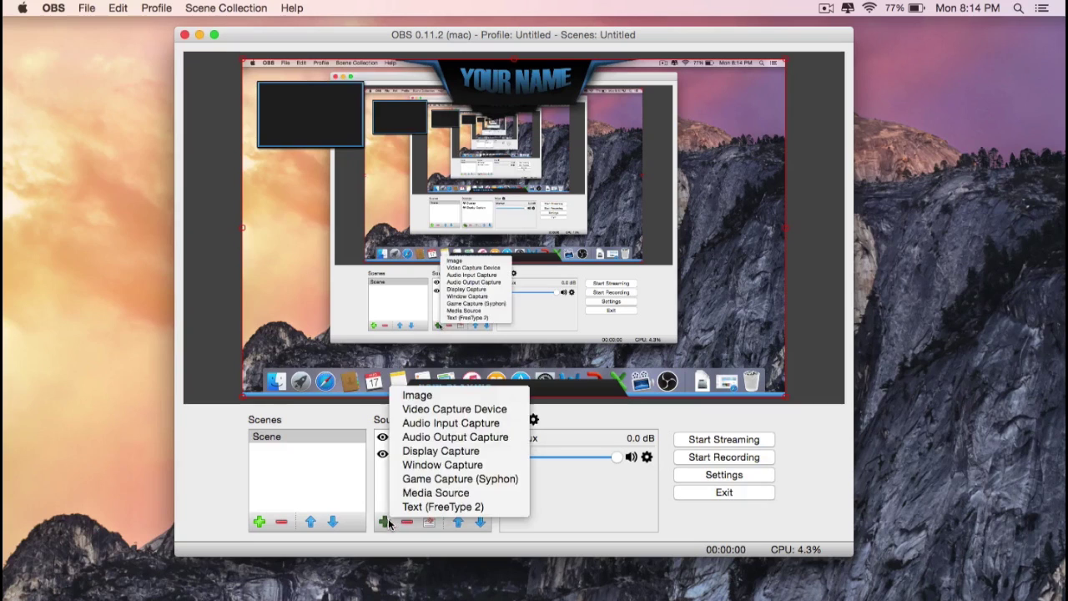
{"action": "left_click", "coordinate": [455, 410]}
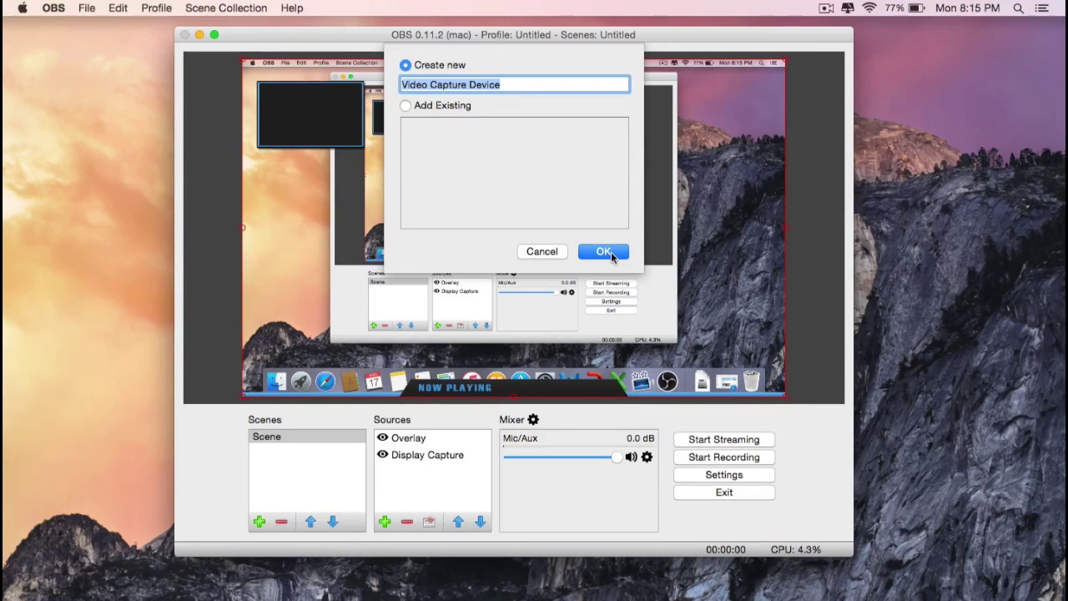
{"action": "left_click", "coordinate": [608, 252]}
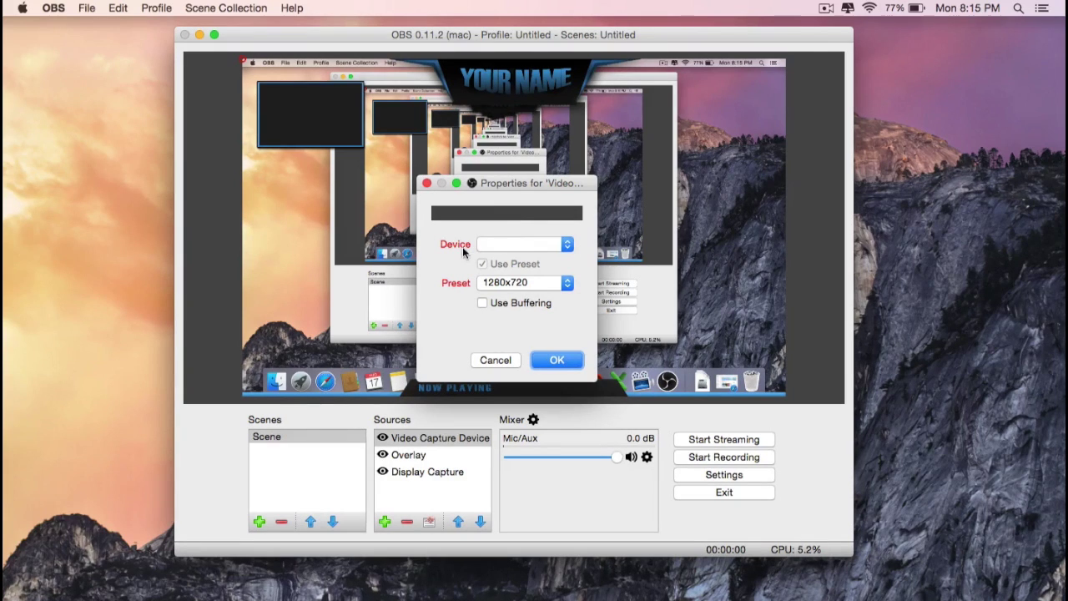
{"action": "left_click", "coordinate": [569, 245]}
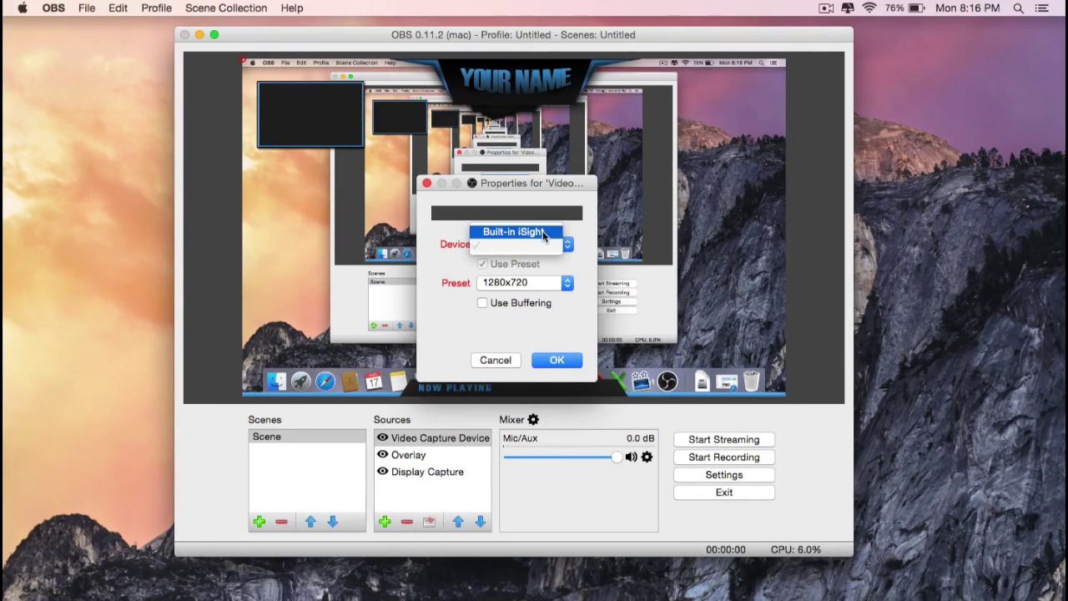
{"action": "left_click", "coordinate": [543, 232]}
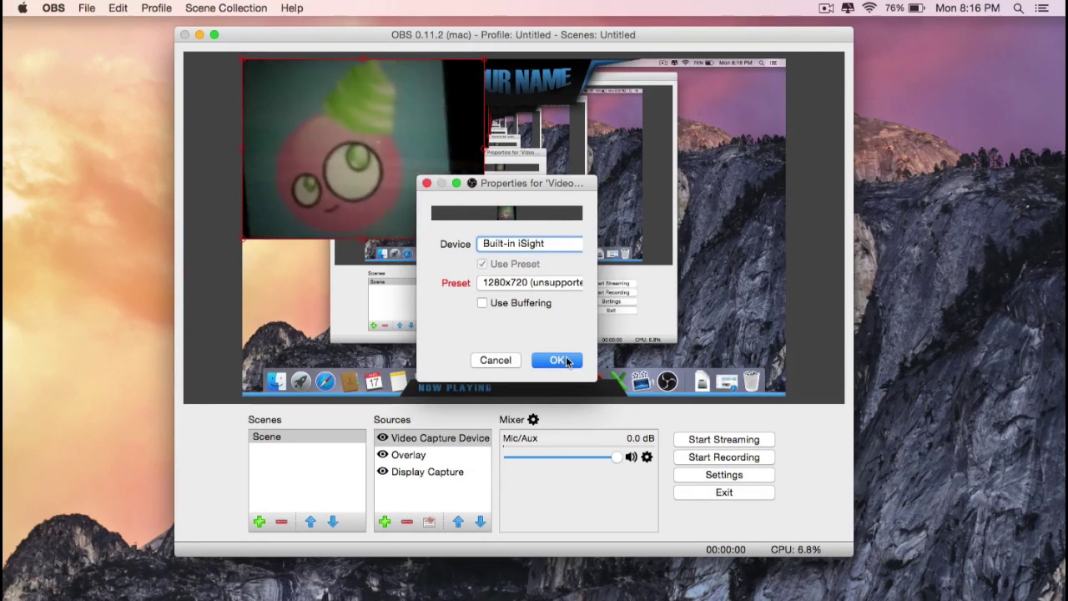
{"action": "left_click", "coordinate": [558, 360]}
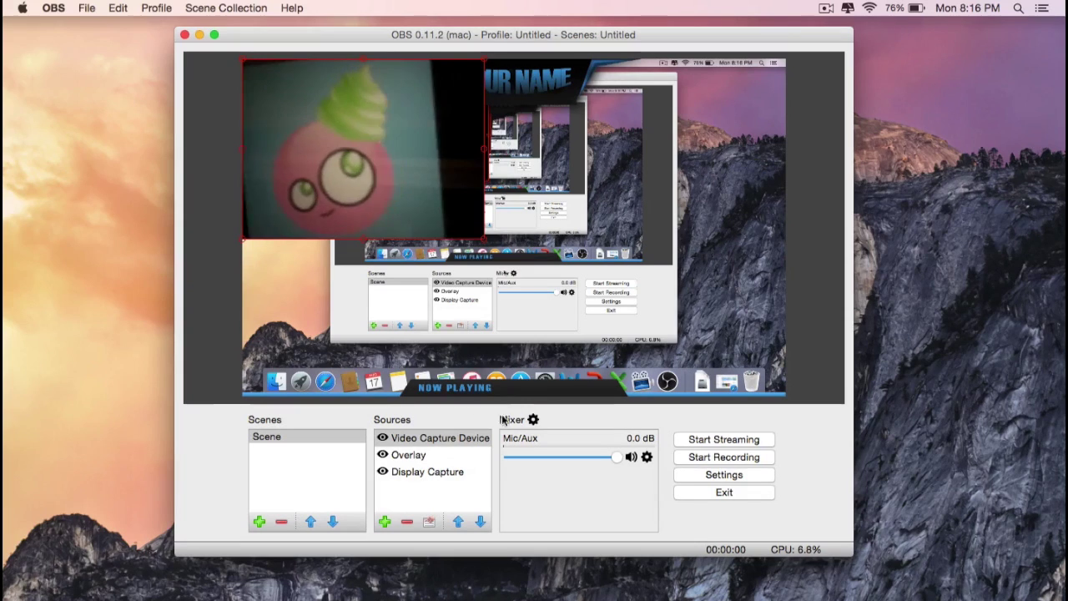
Set the Video Capture Device's bounding box type to Stretch to bounds at 640x480 in Edit Transform
{"action": "right_click", "coordinate": [446, 440]}
{"action": "mouse_move", "coordinate": [547, 353]}
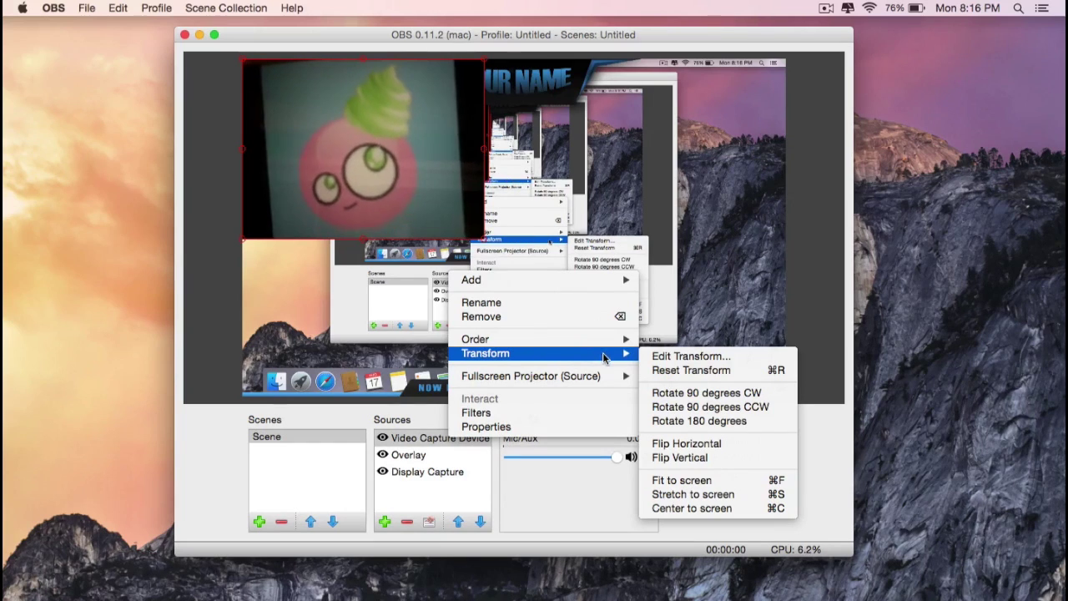
{"action": "left_click", "coordinate": [684, 356]}
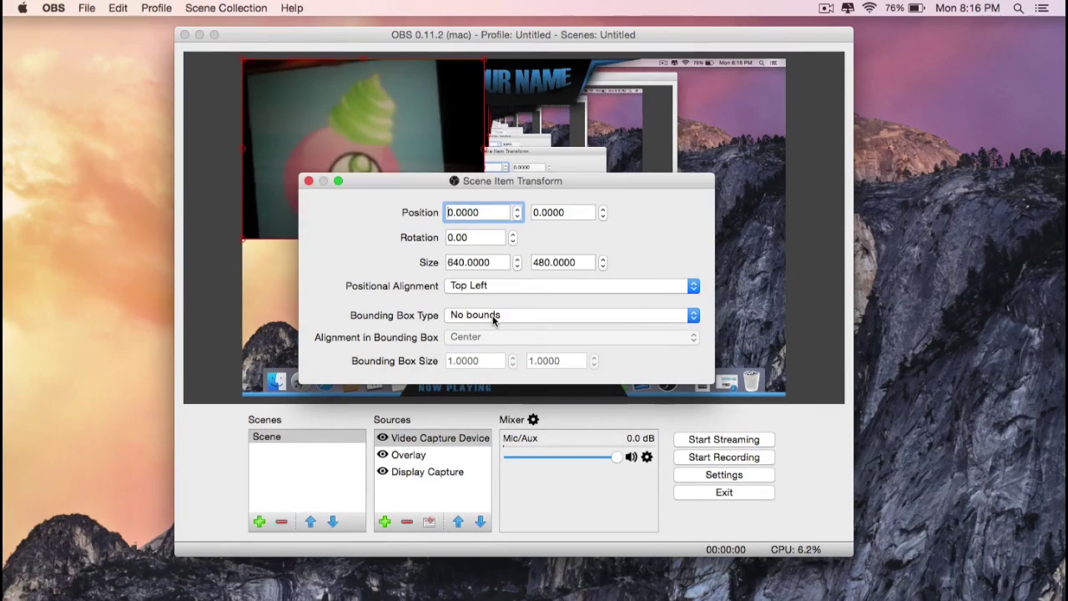
{"action": "left_click", "coordinate": [493, 317]}
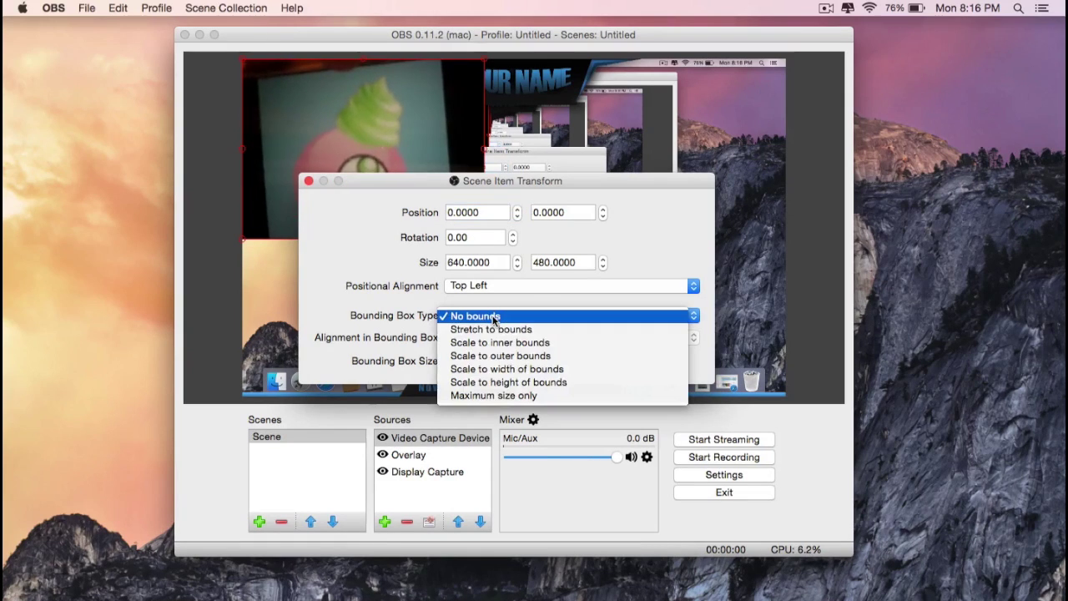
{"action": "left_click", "coordinate": [542, 331]}
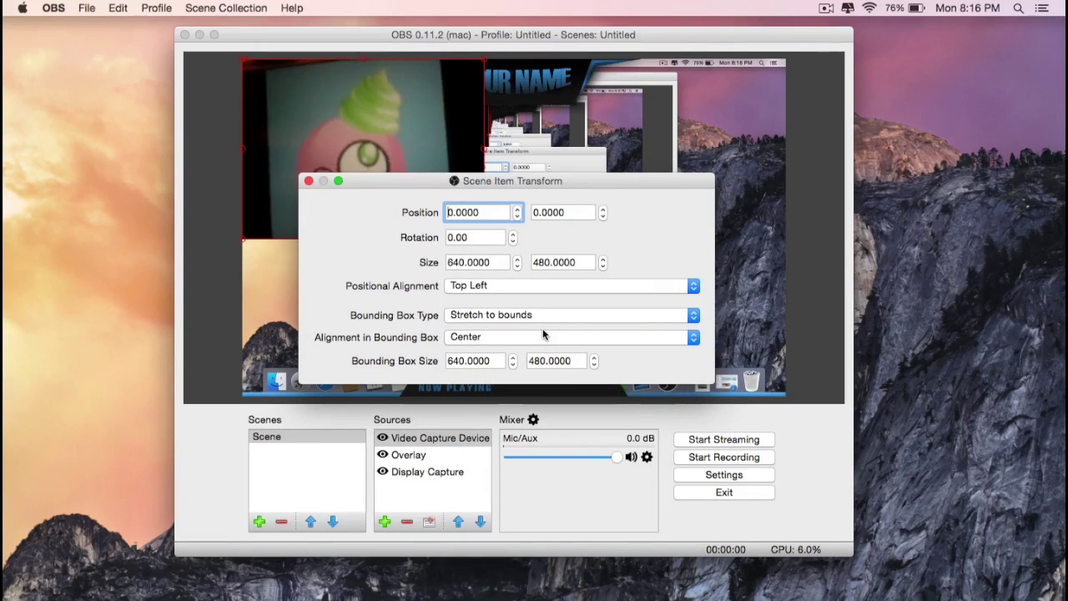
{"action": "left_click", "coordinate": [308, 180]}
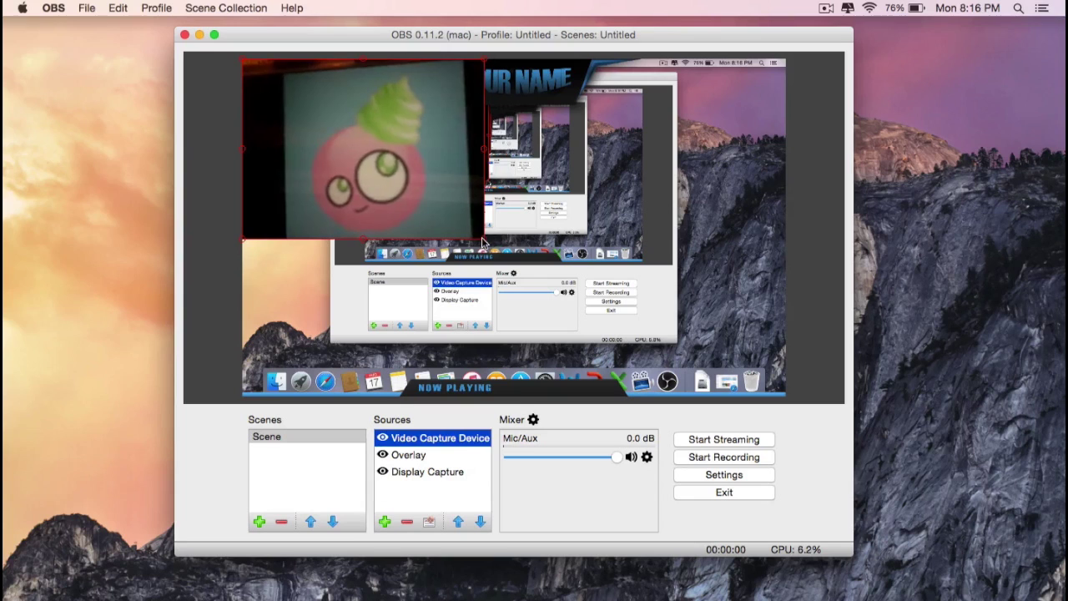
Drag the webcam's bottom-right handle to shrink it into the overlay's top-left frame
{"action": "left_click_drag", "start_coordinate": [482, 237], "coordinate": [359, 147]}
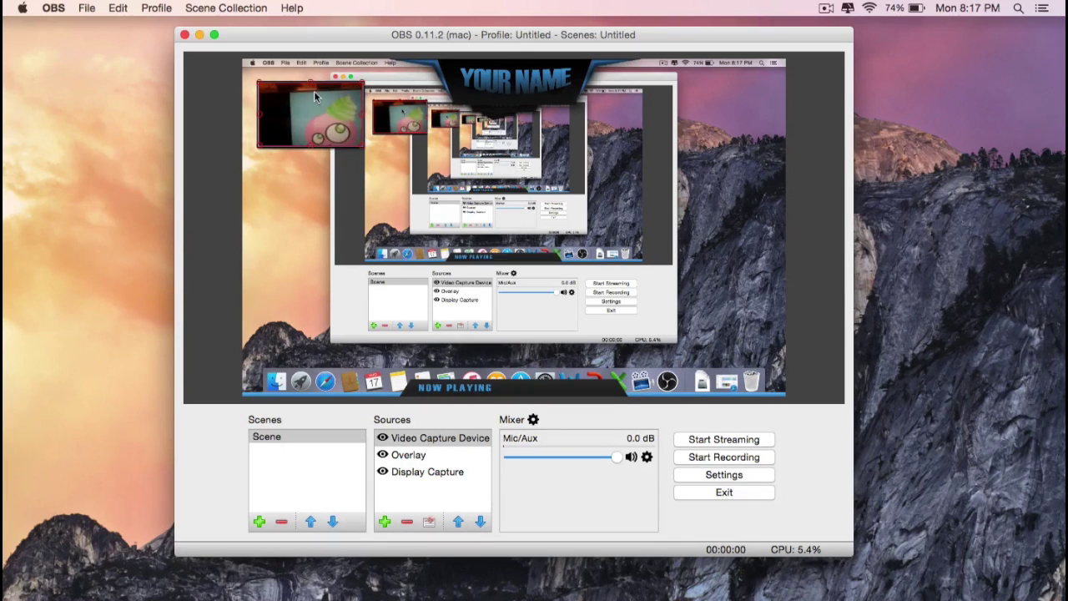